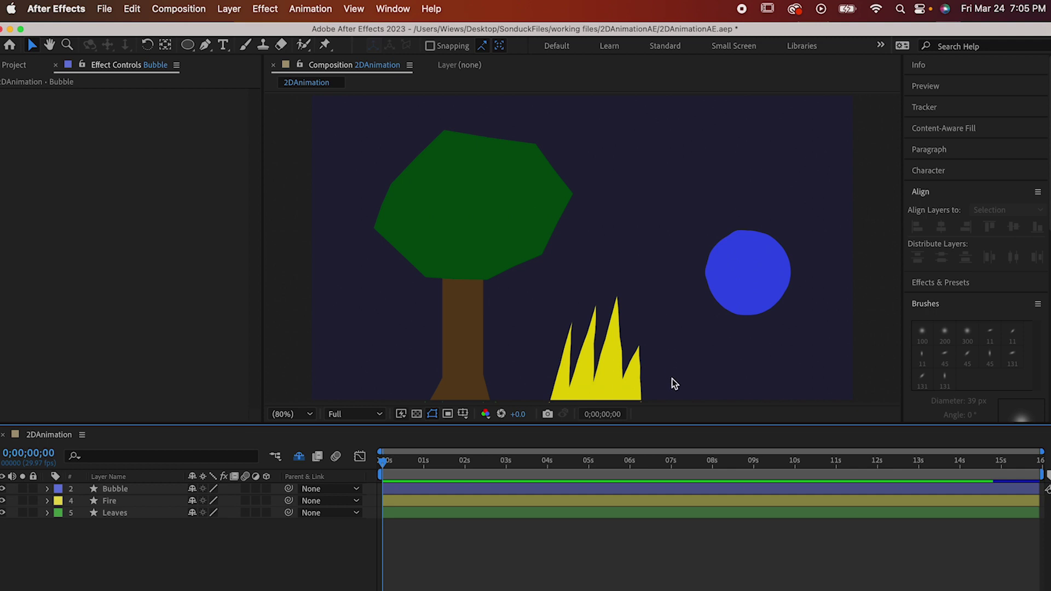
Deselect the Bubble layer and play a preview of the animation.
click(209, 490)
click(327, 392)
key(space)
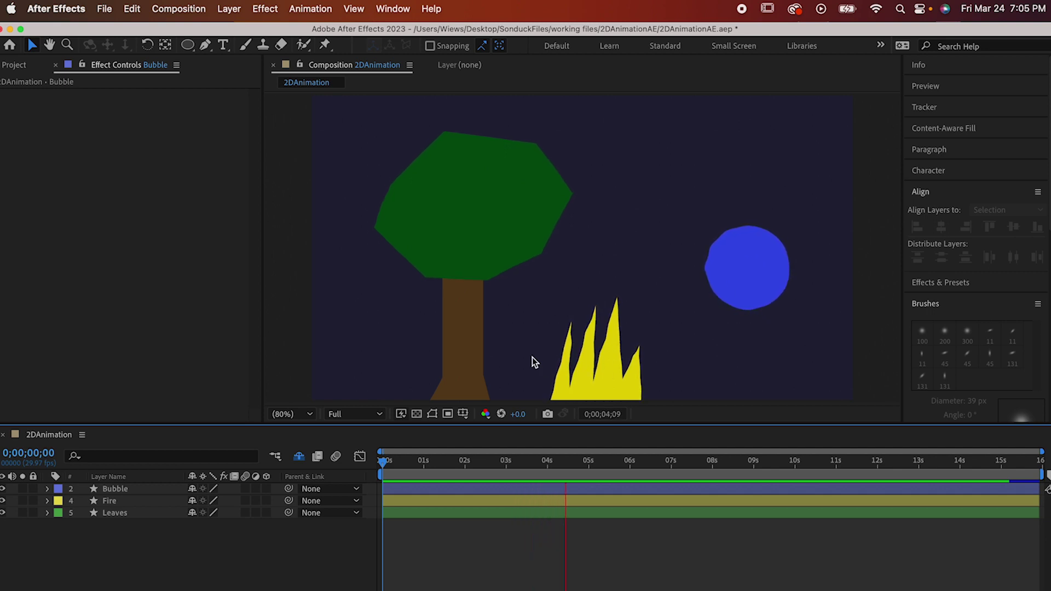
Add Wiggle Paths to the Leaves layer and set its Detail to 1.0 with Size 10.
click(52, 513)
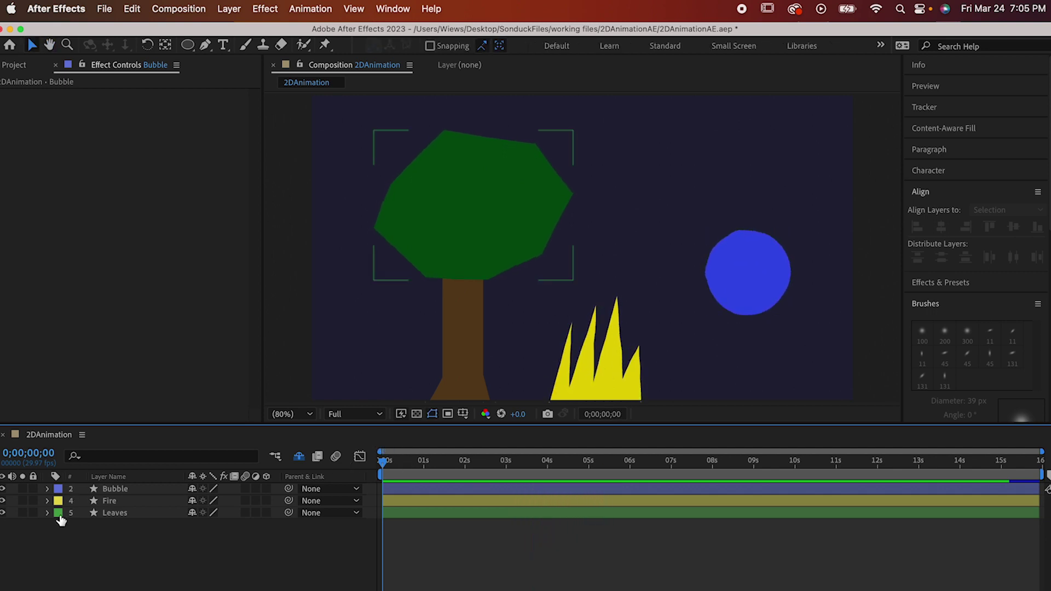
click(47, 513)
click(273, 525)
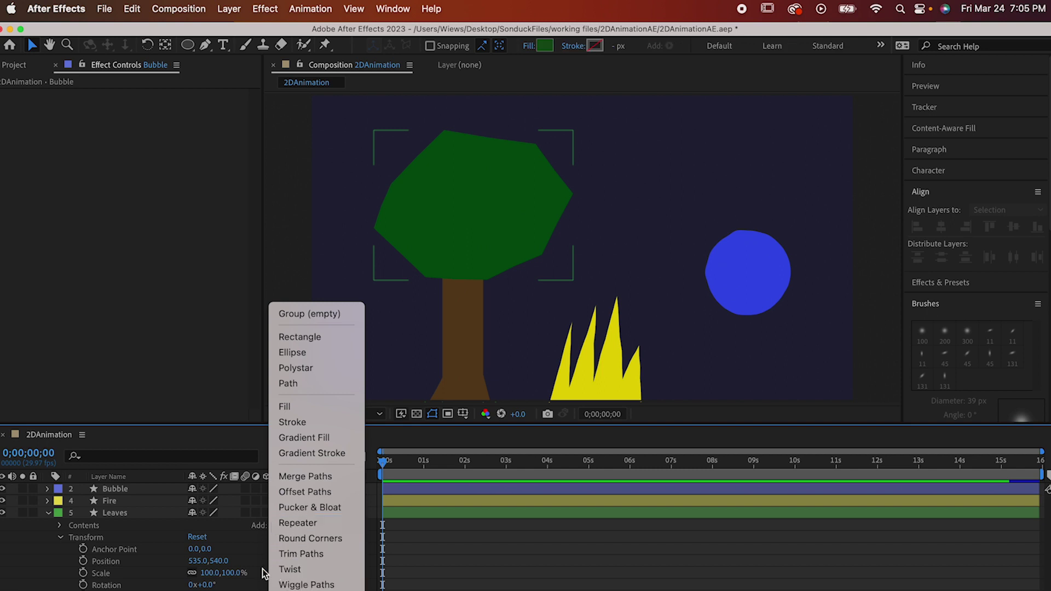
click(61, 526)
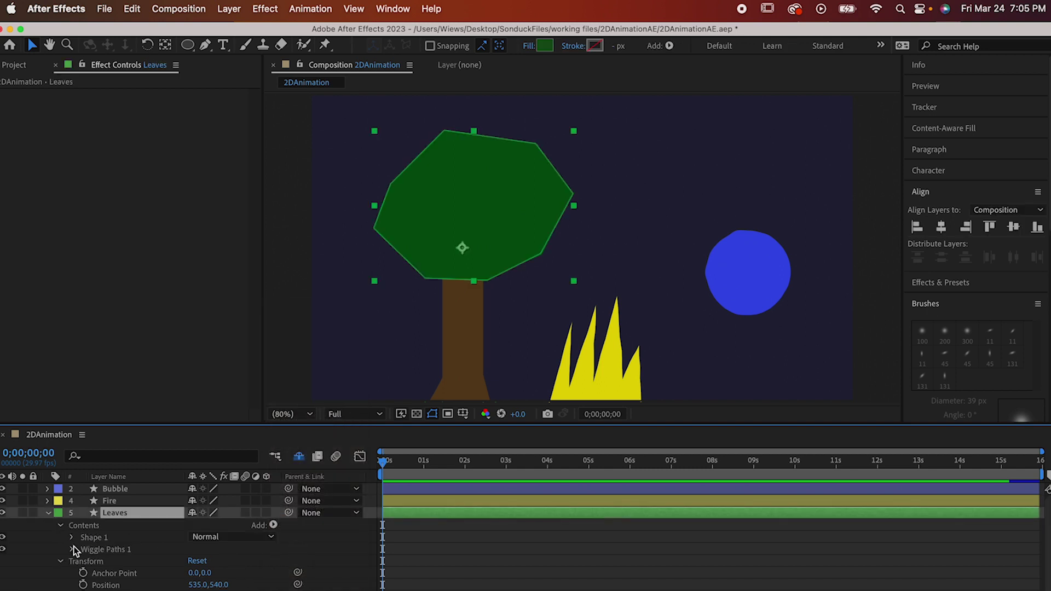
click(72, 549)
scroll(119, 549, down, 1)
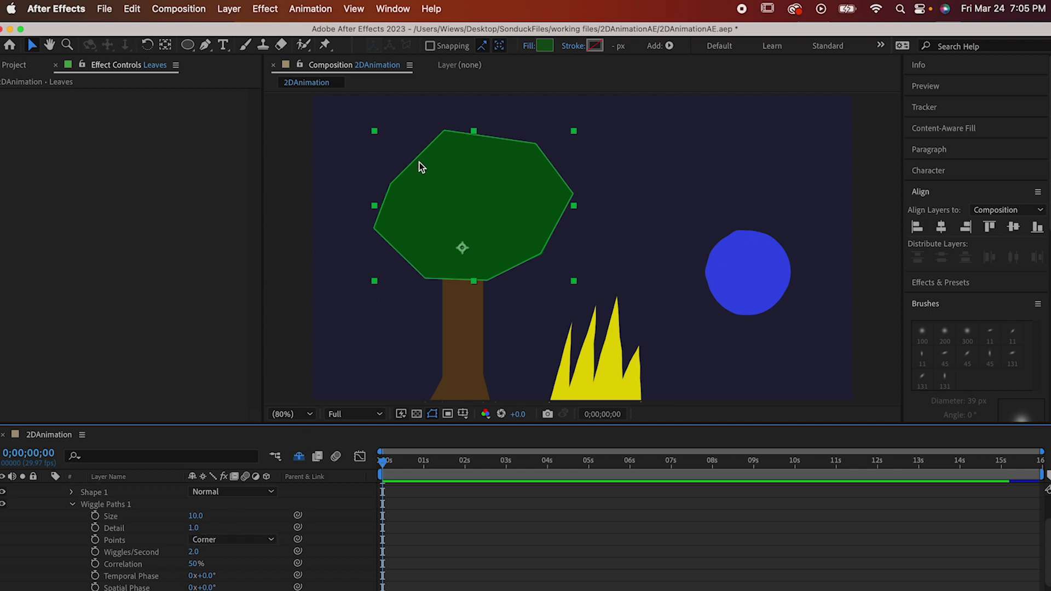
drag(202, 528, 208, 529)
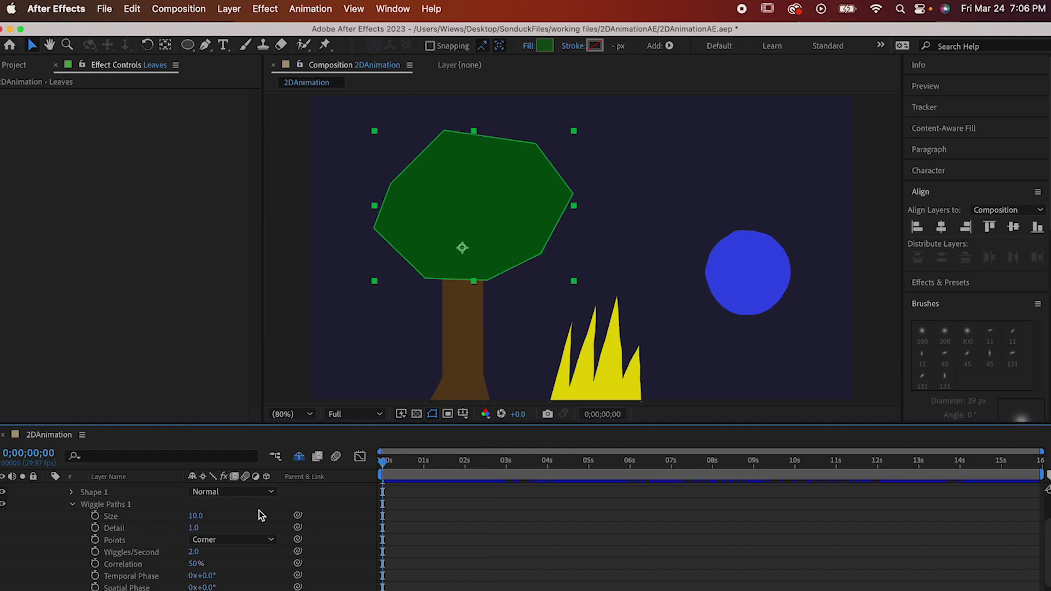
scroll(257, 514, up, 2)
Unlink the Leaves' Scale and keyframe it: 100% at 0s, Y 90% at 2s, 100% at 3;29.
key(s)
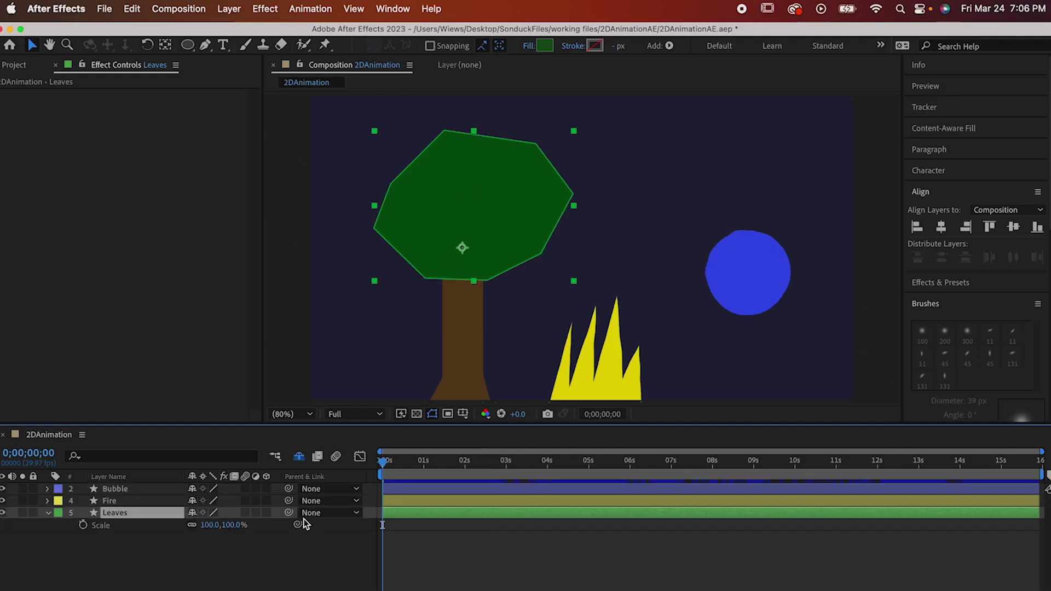
click(193, 525)
click(83, 525)
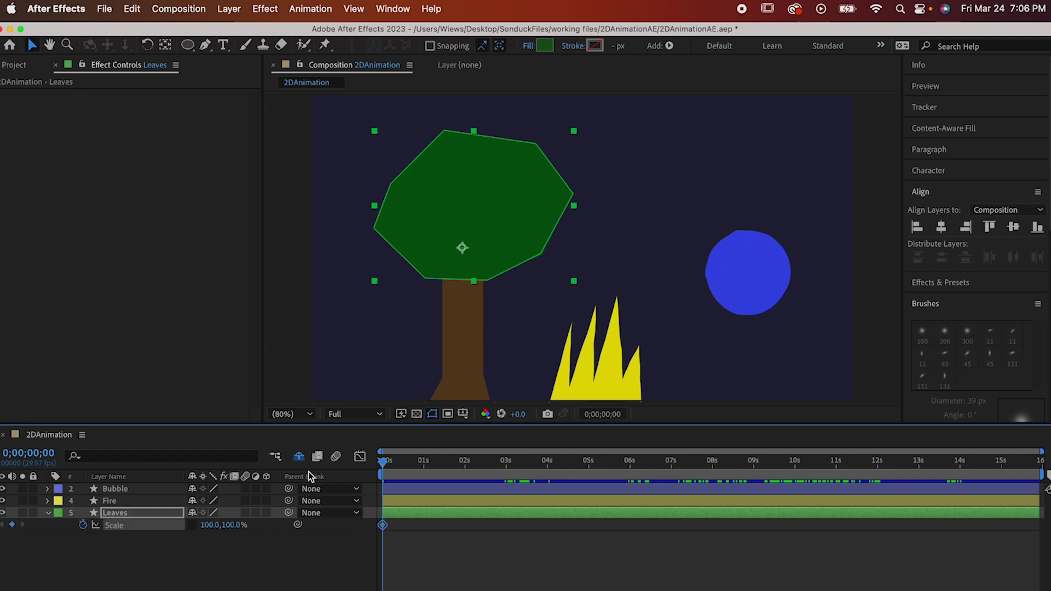
click(464, 474)
mouse_move(230, 525)
mouse_down()
mouse_move(213, 526)
mouse_move(237, 540)
mouse_up()
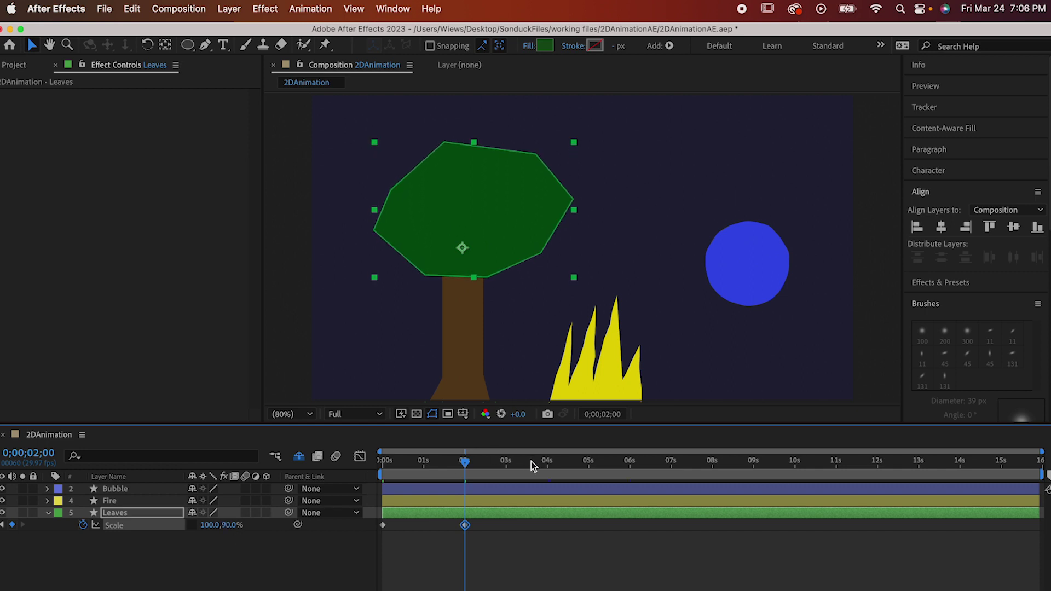
click(547, 465)
click(227, 525)
text(100)
key(Return)
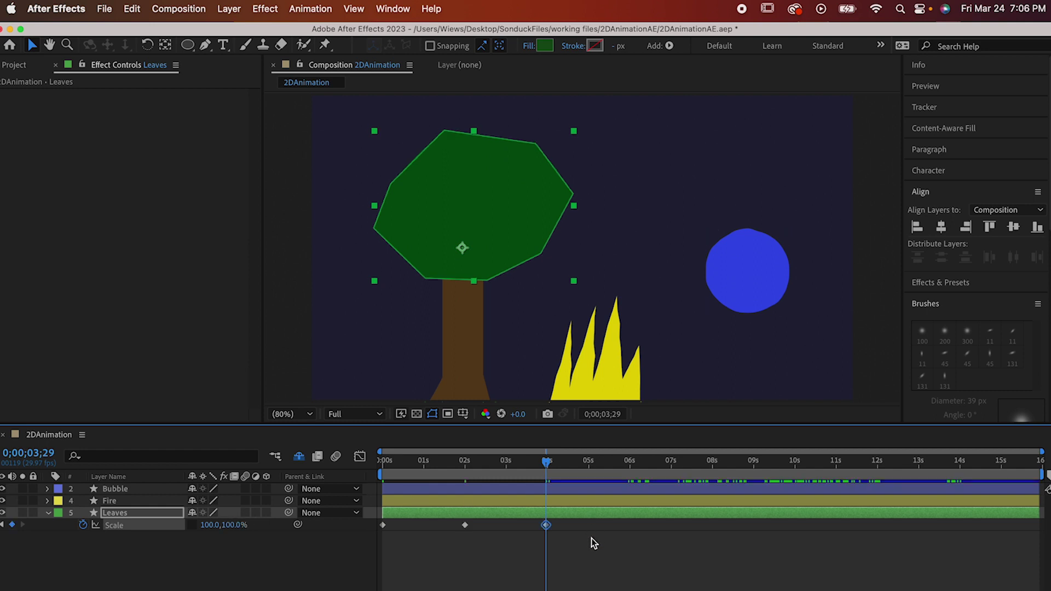
Easy Ease the three Scale keyframes, add a loopOut() expression, and preview from the start.
drag(589, 543, 361, 524)
key(F9)
alt+click(83, 526)
text(loopOu)
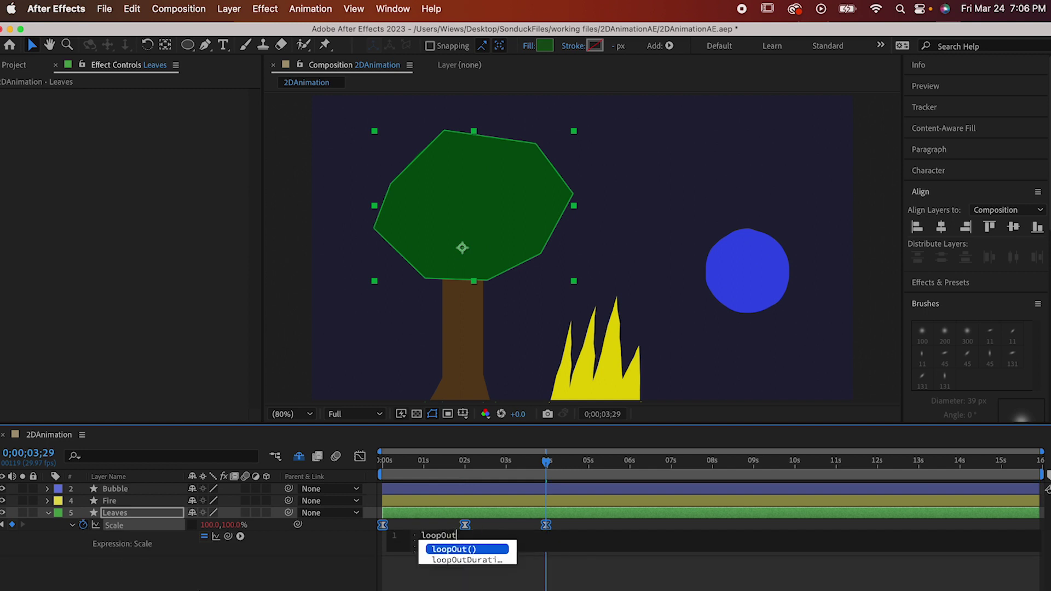
text(t)
key(Return)
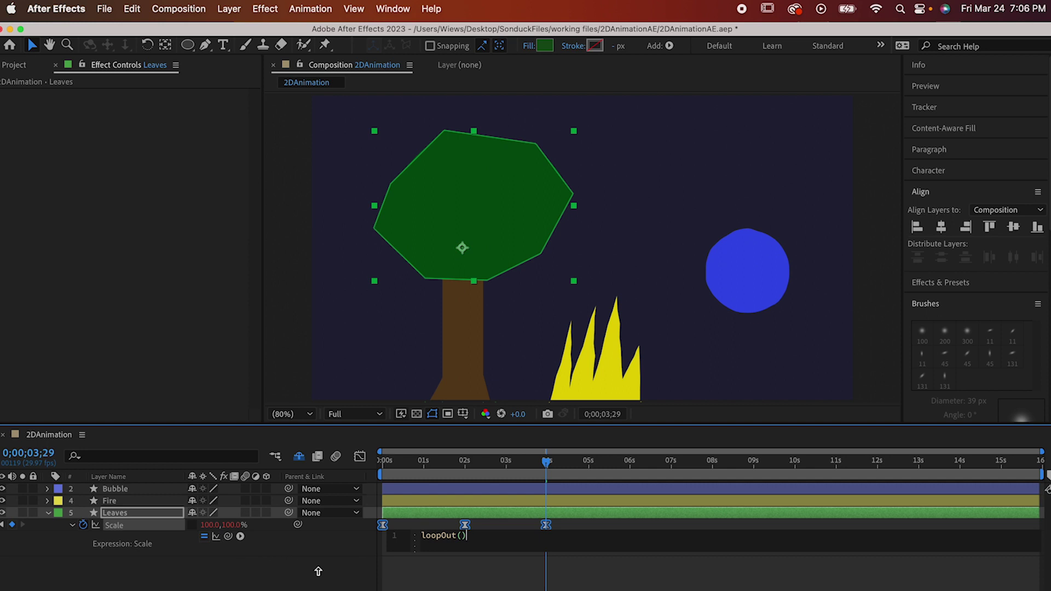
click(321, 571)
key(Home)
key(space)
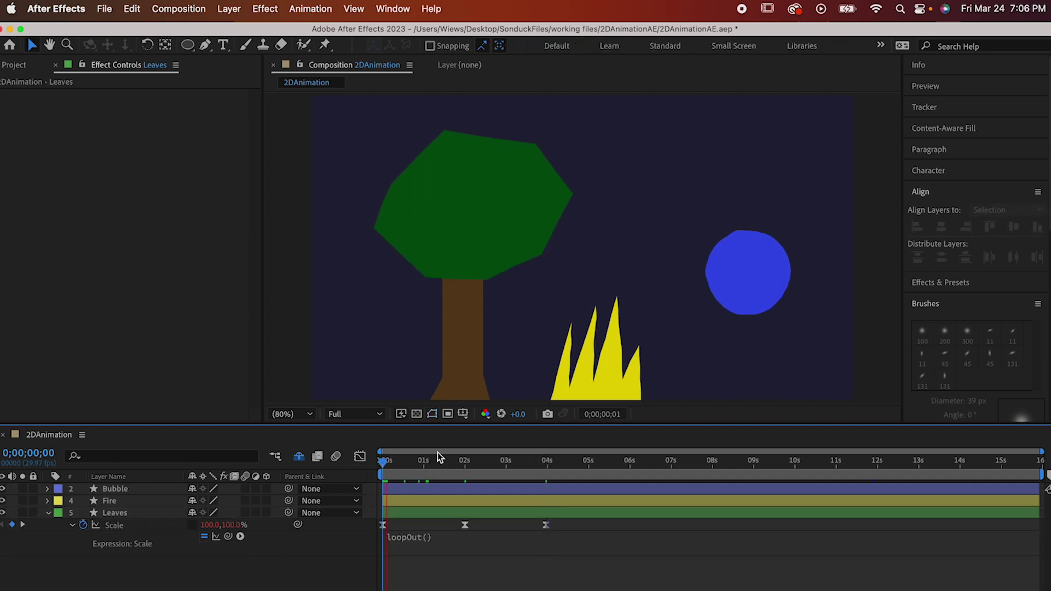
Collapse the Leaves layer, select Fire, and reveal its Wiggle Paths settings.
click(49, 513)
click(110, 502)
click(47, 501)
scroll(55, 520, down, 1)
click(73, 525)
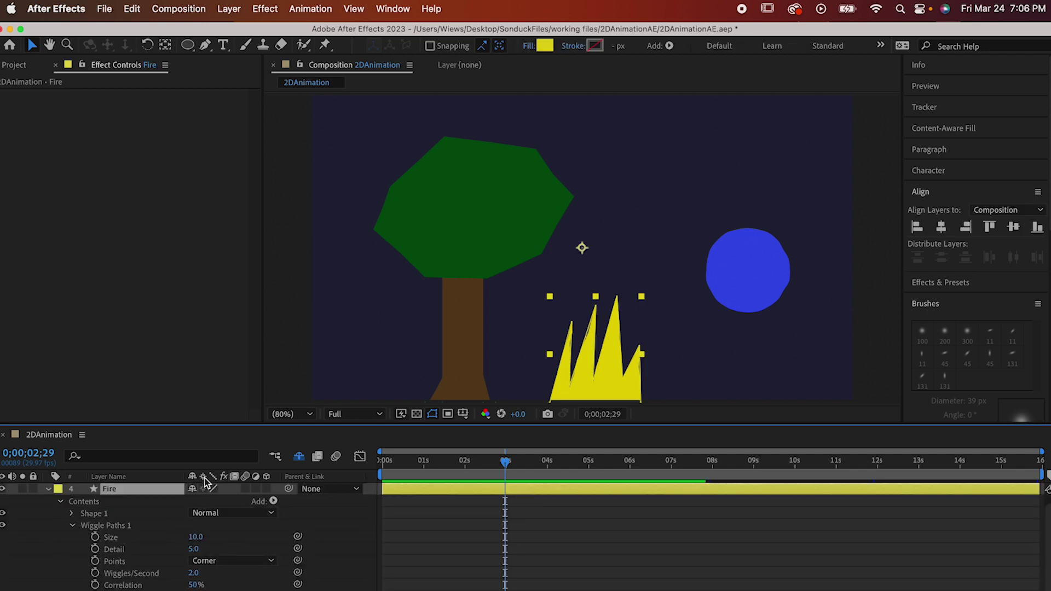
Apply Posterize Time to the Fire layer at a 4.0 frame rate and preview it.
click(261, 15)
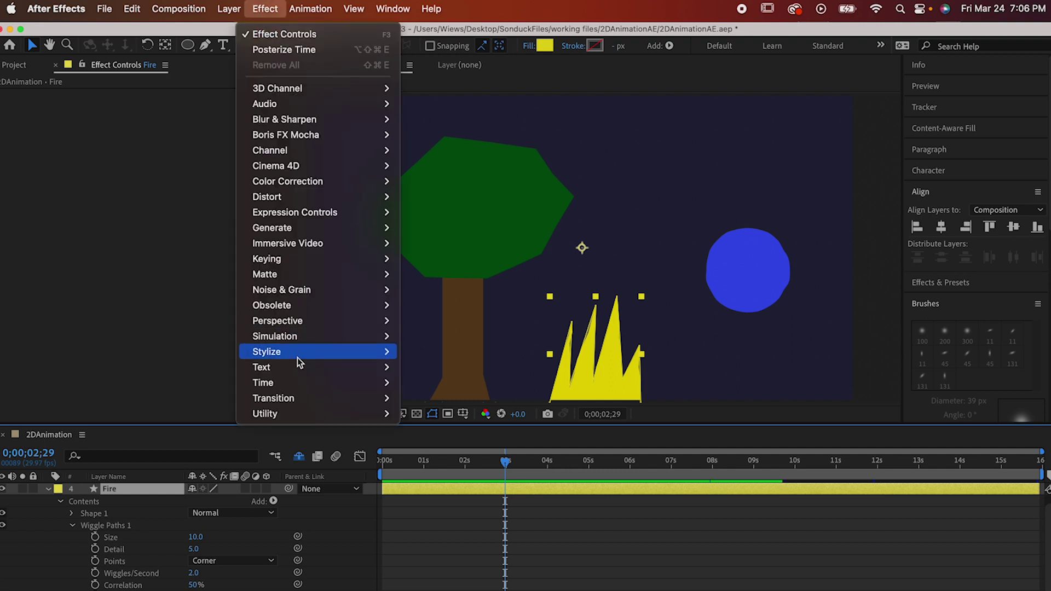
mouse_move(303, 387)
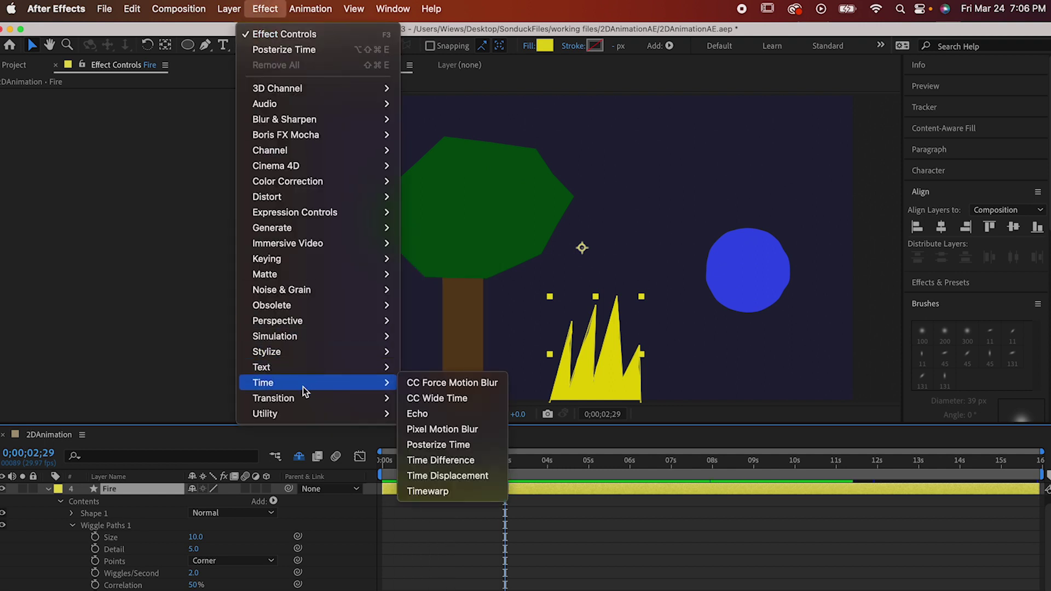
click(455, 443)
click(146, 109)
text(4)
key(Return)
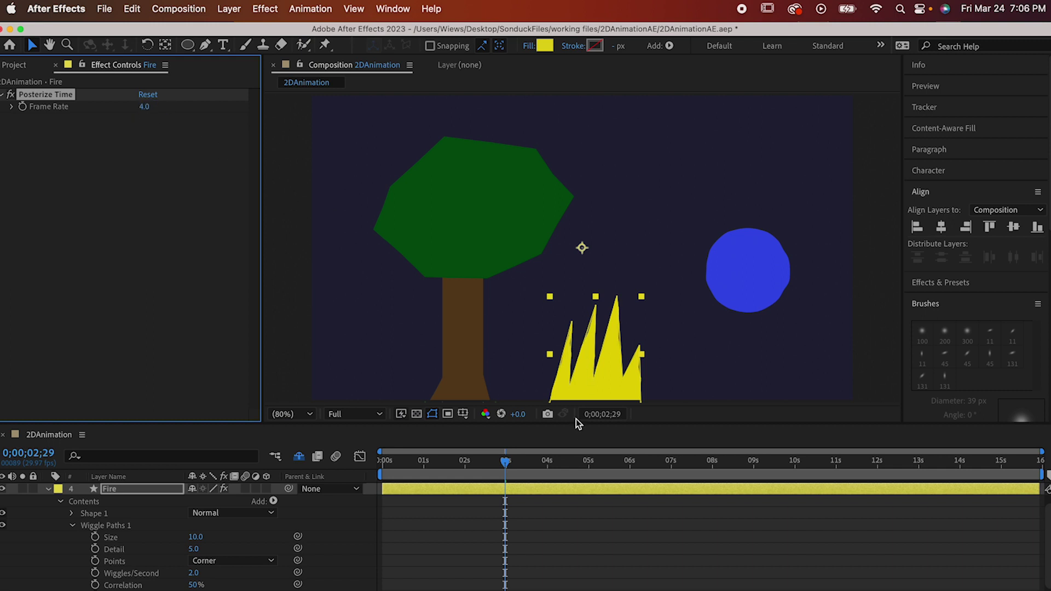
key(space)
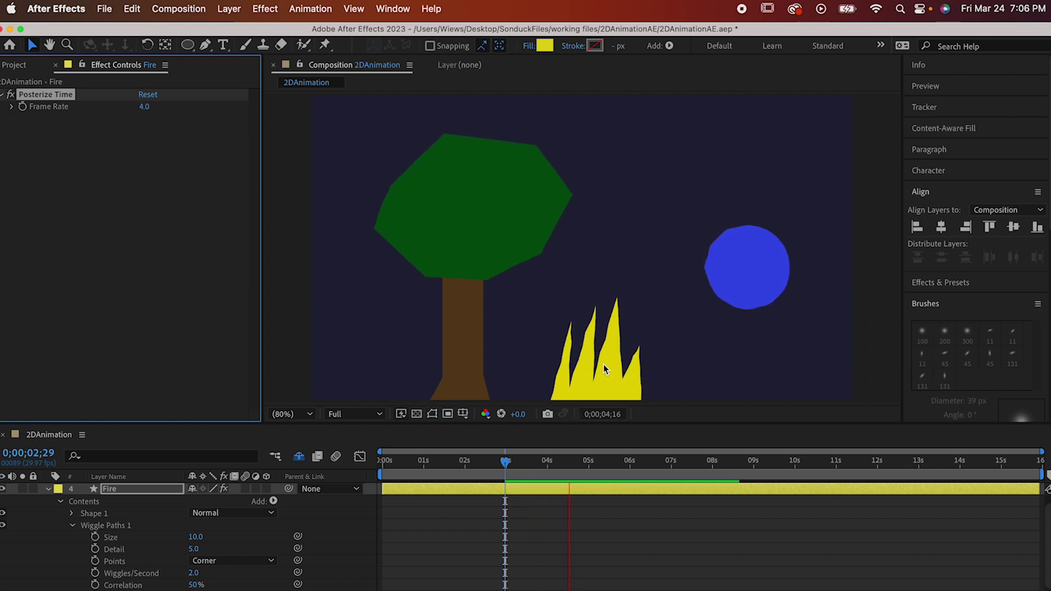
key(space)
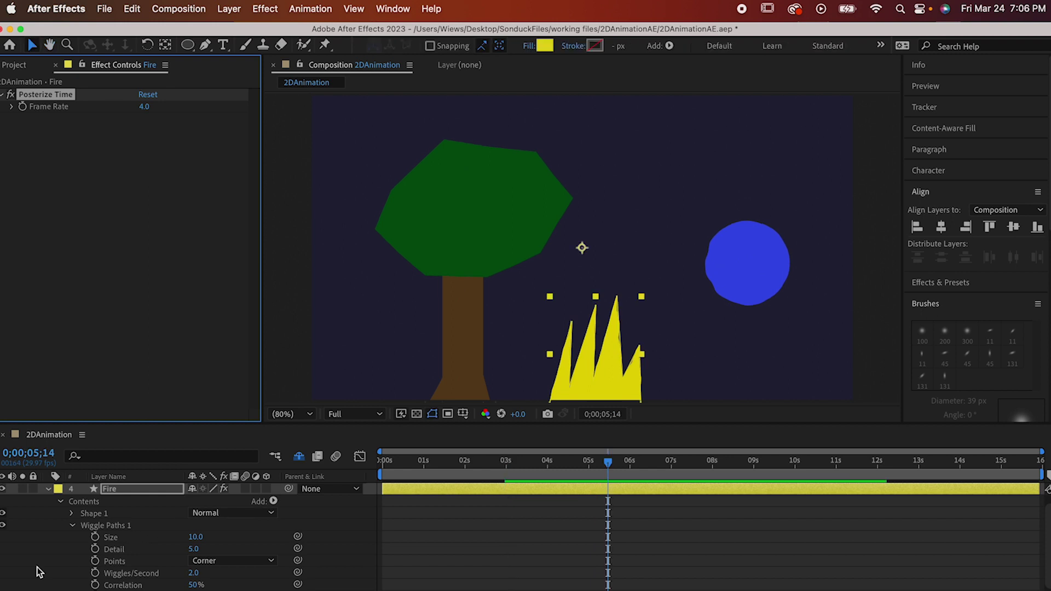
click(51, 494)
Duplicate the Fire layer as Fire 2 and change its fill to orange.
click(122, 502)
key(ctrl+d)
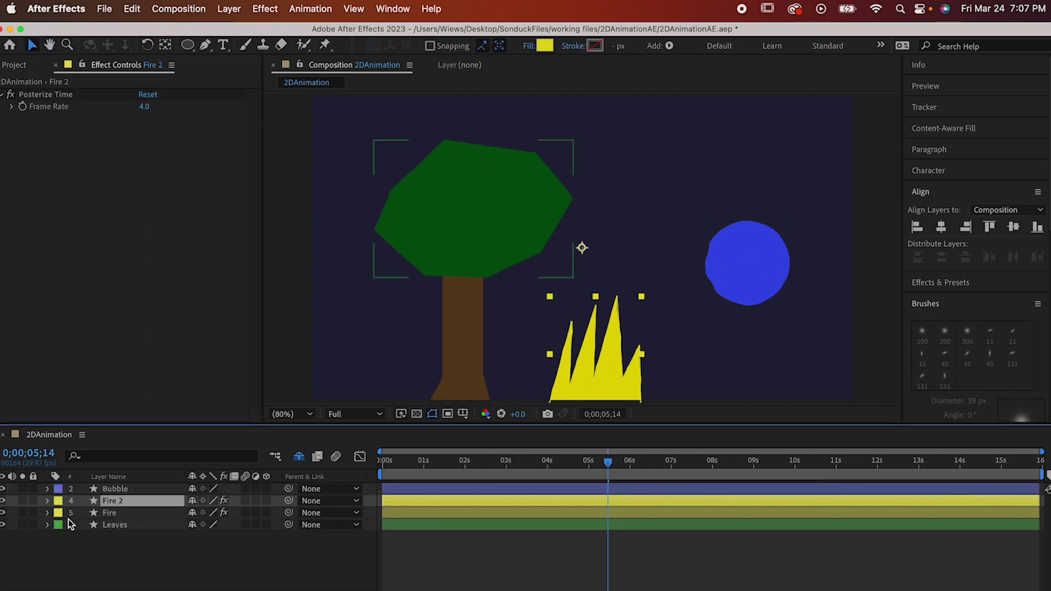
click(542, 46)
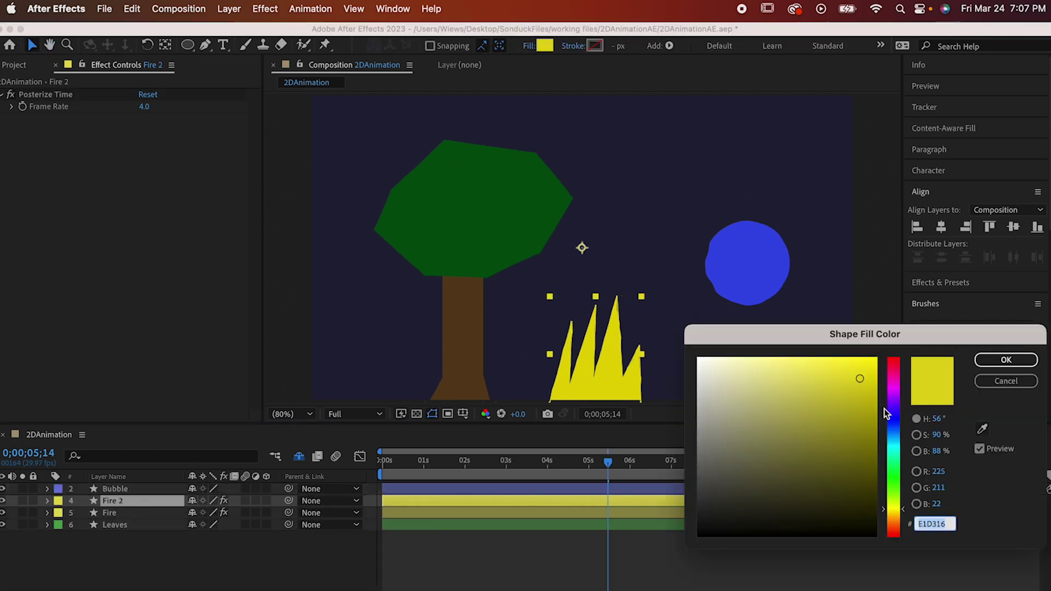
drag(897, 514, 897, 519)
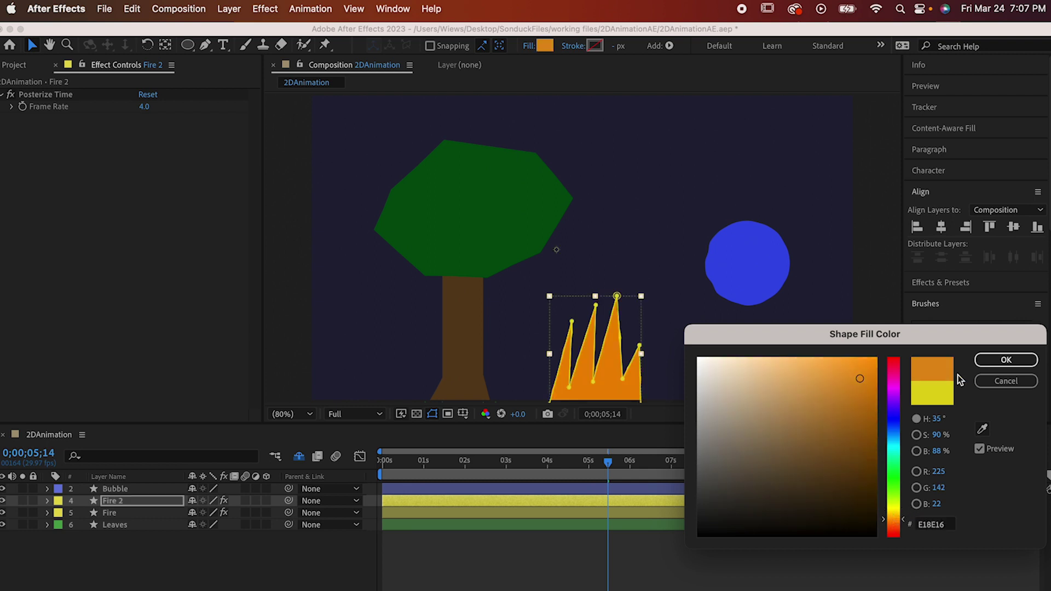
click(991, 359)
Move Fire 2's anchor point to the flame's base and scale it to 88%.
key(s)
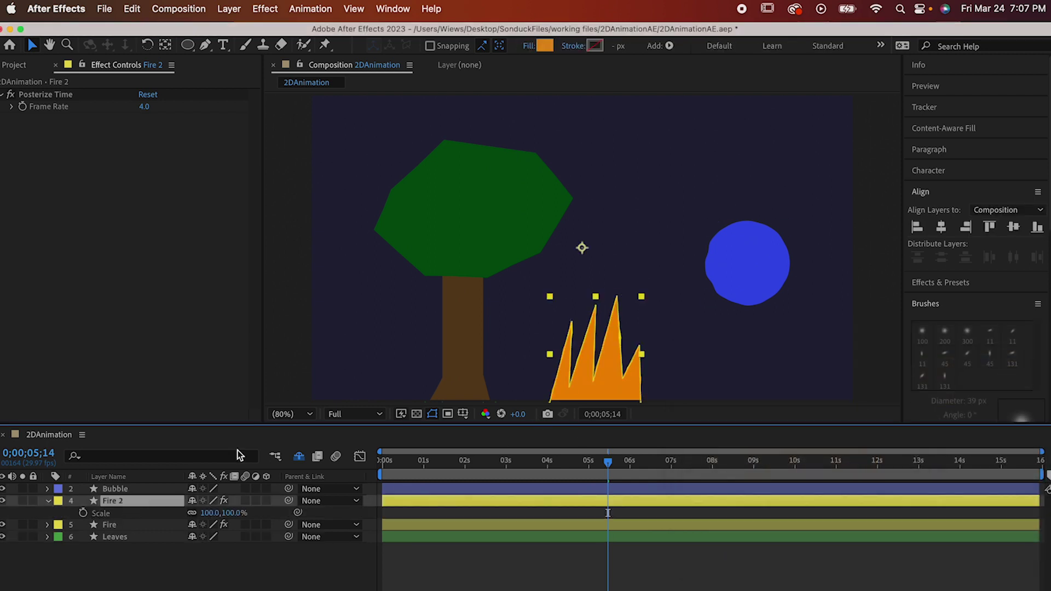
key(y)
drag(582, 247, 596, 399)
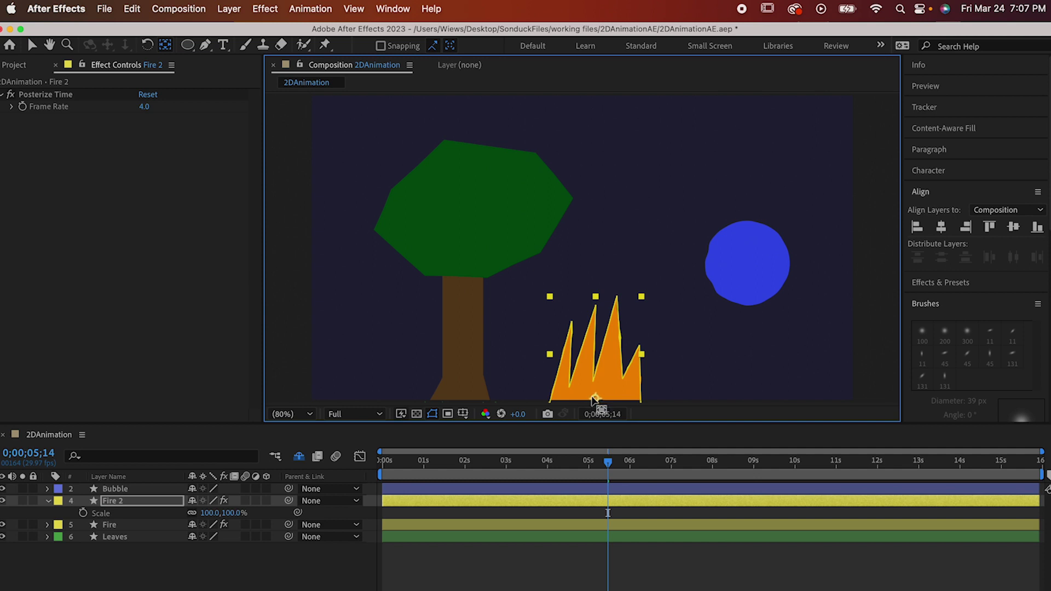
drag(214, 513, 207, 513)
Play back the animation to check the inner orange flame.
key(g)
scroll(594, 353, up, 1)
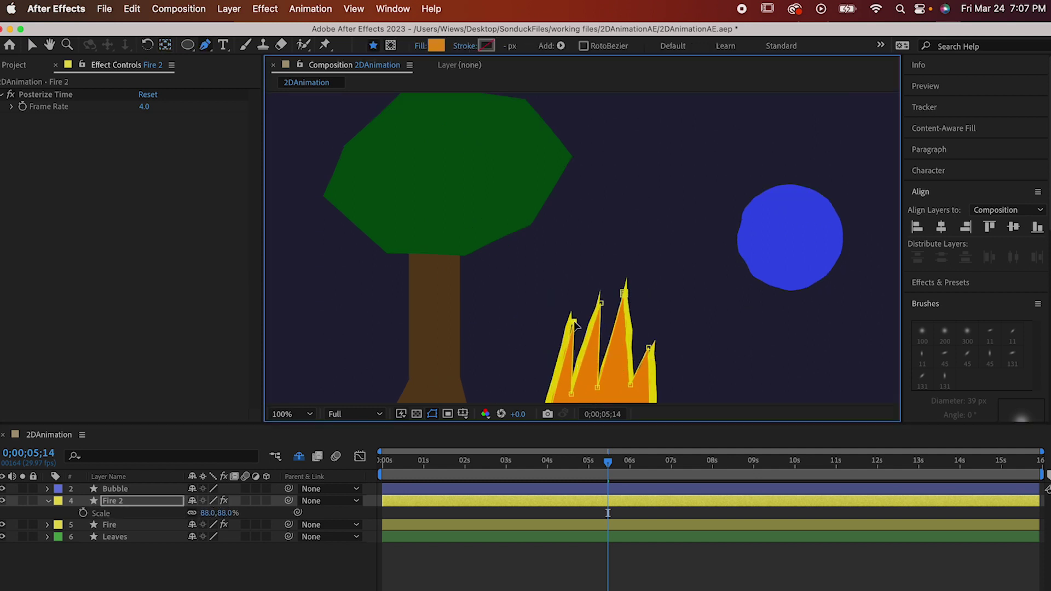
key(space)
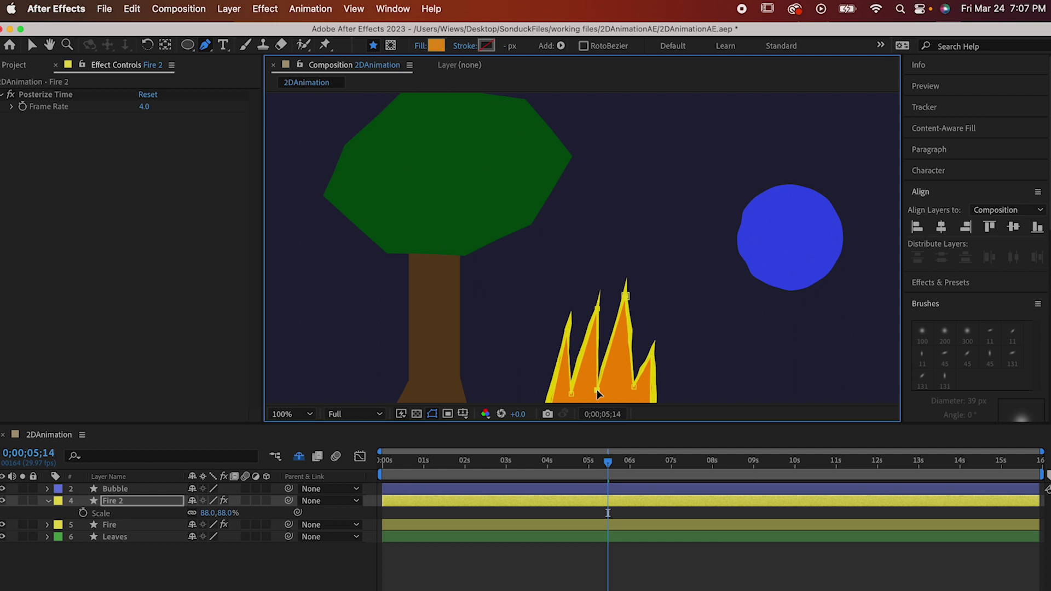
scroll(577, 430, down, 1)
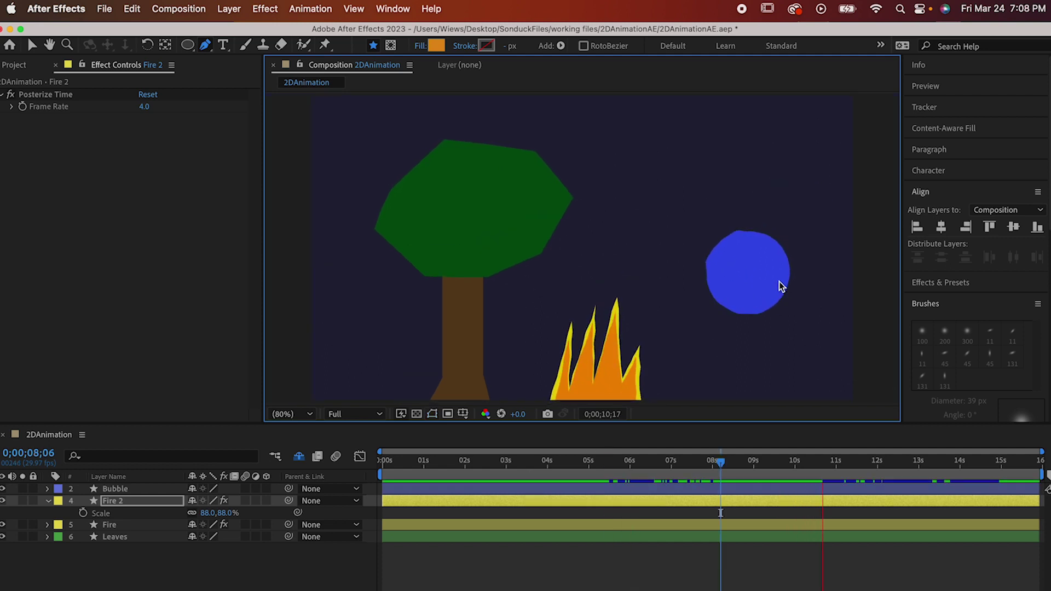
click(758, 275)
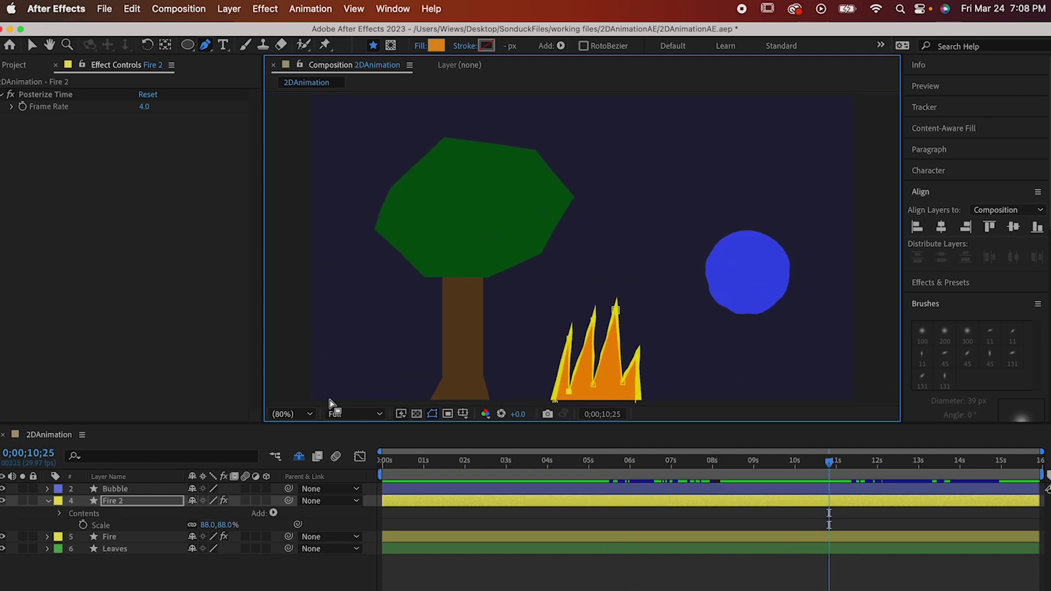
Set the Bubble layer's Wiggle Paths 1 Points option to Smooth.
key(v)
click(119, 489)
click(47, 489)
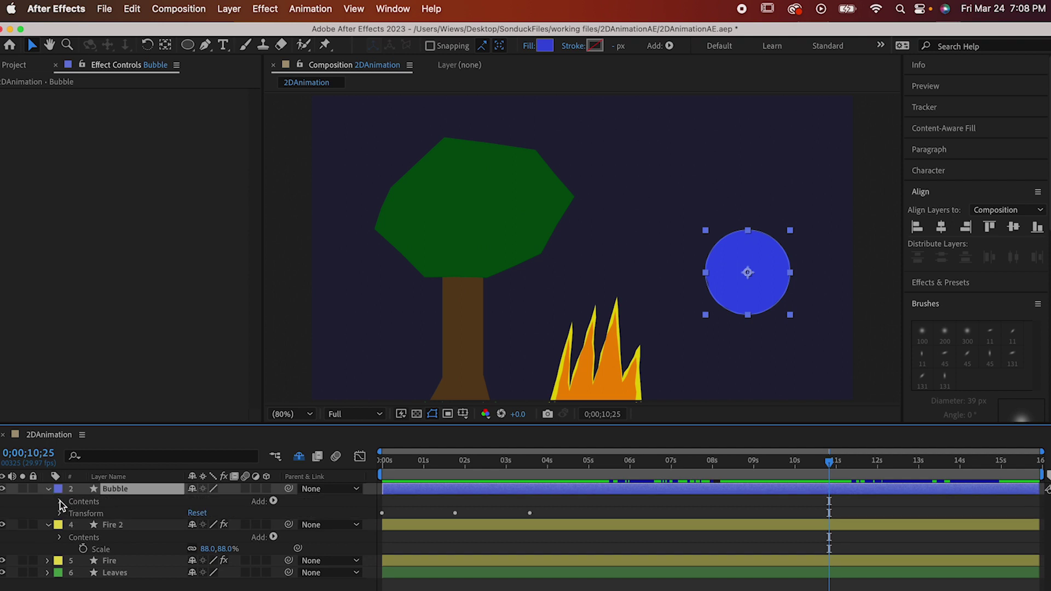
click(60, 502)
click(72, 512)
click(73, 511)
click(73, 524)
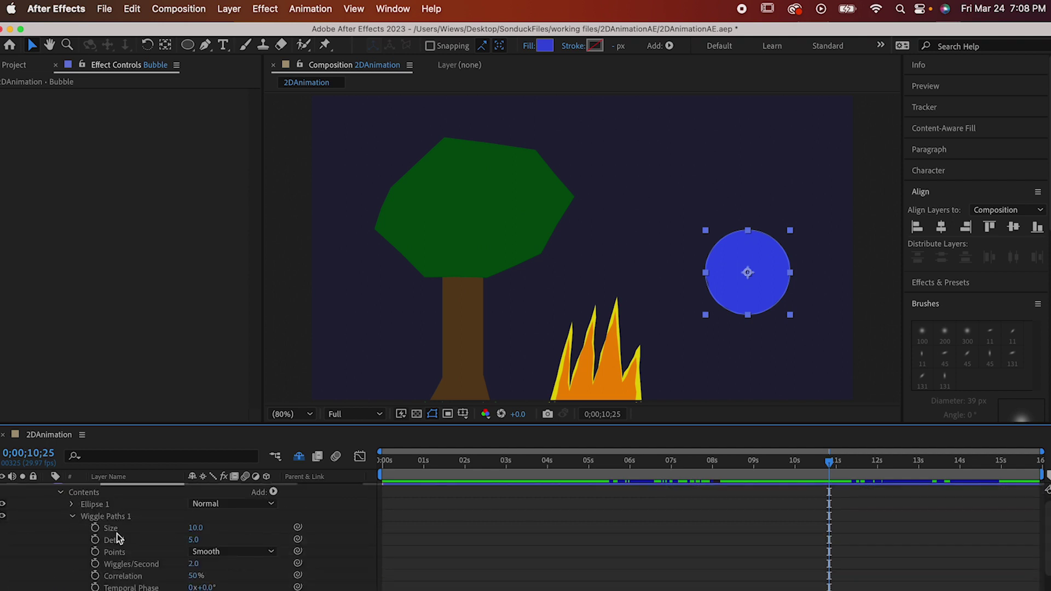
scroll(116, 535, down, 1)
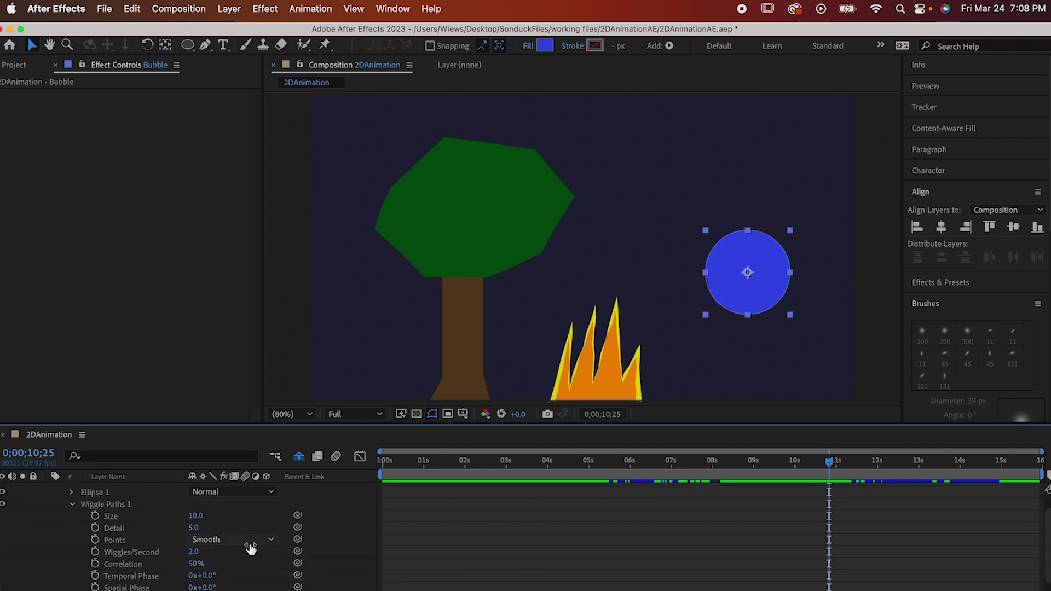
click(249, 542)
click(229, 573)
Show only animated properties, rewind to 0 and play the preview.
key(u)
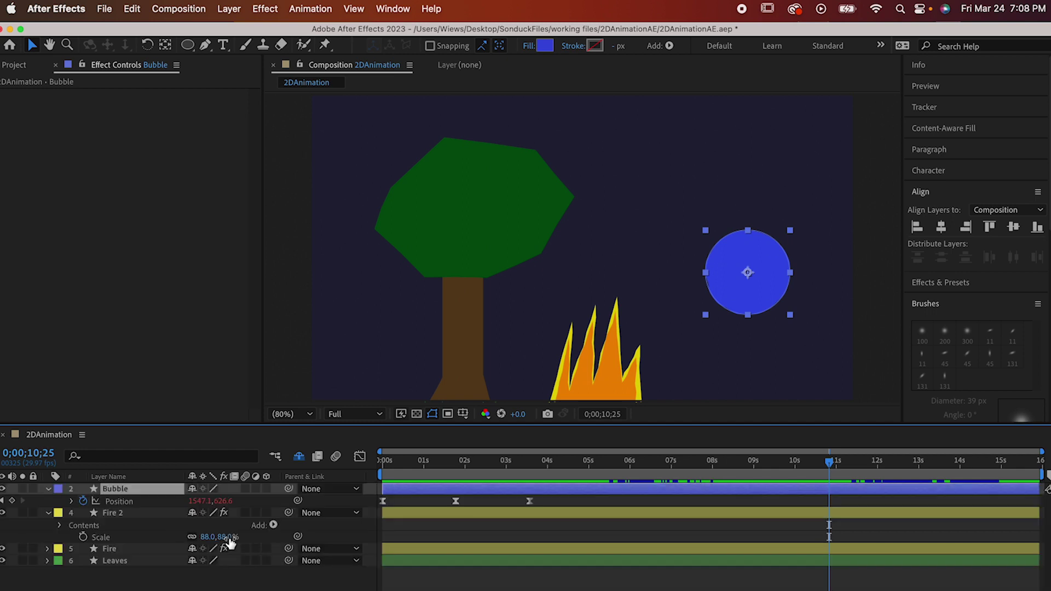
drag(452, 459, 387, 463)
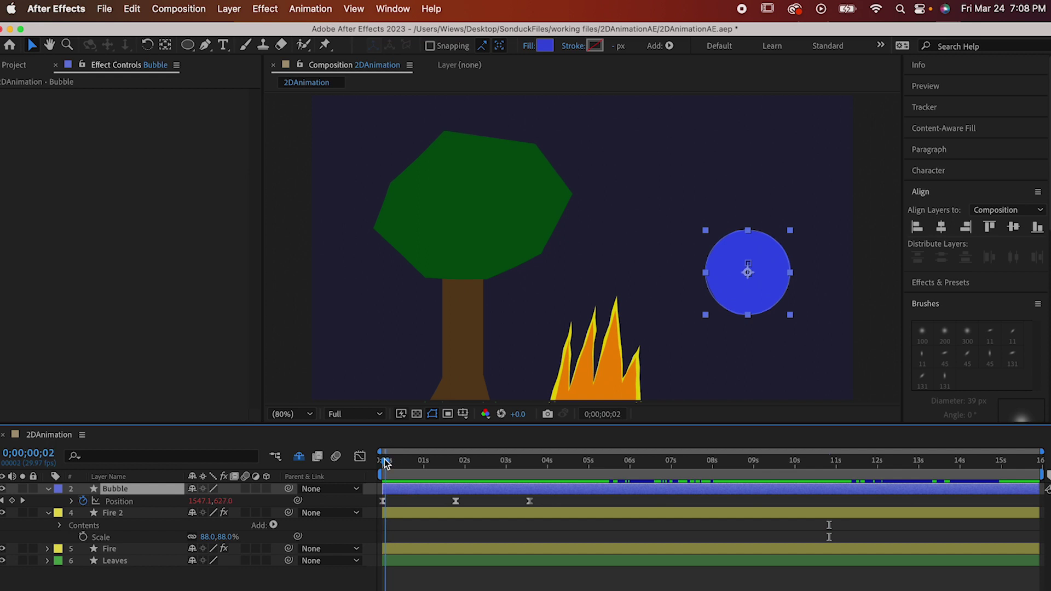
key(space)
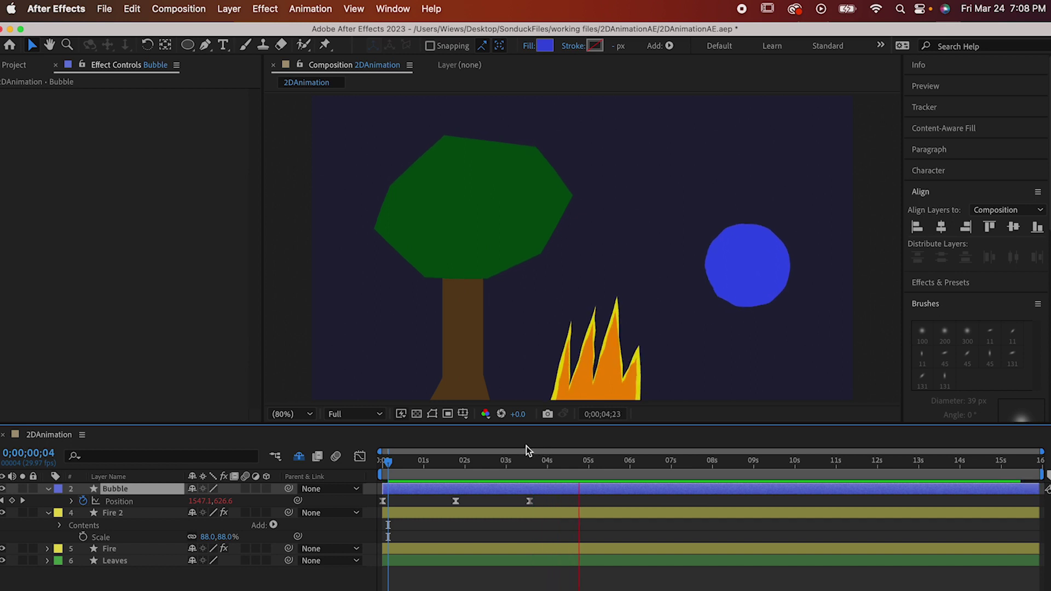
Stop the preview and apply a Gradient Ramp effect to the Bubble layer.
key(space)
click(268, 14)
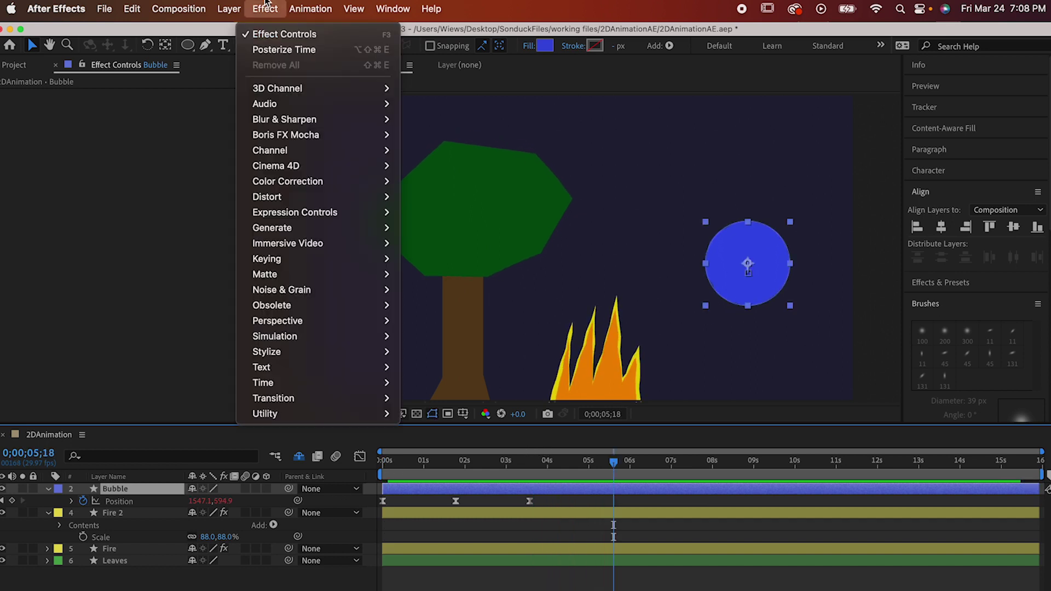
mouse_move(328, 228)
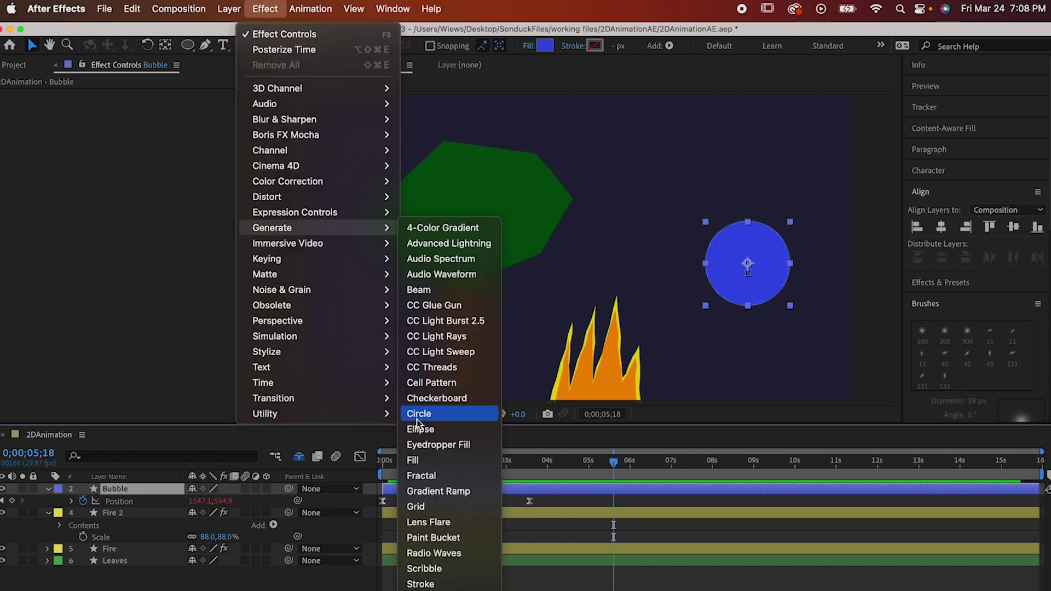
click(423, 491)
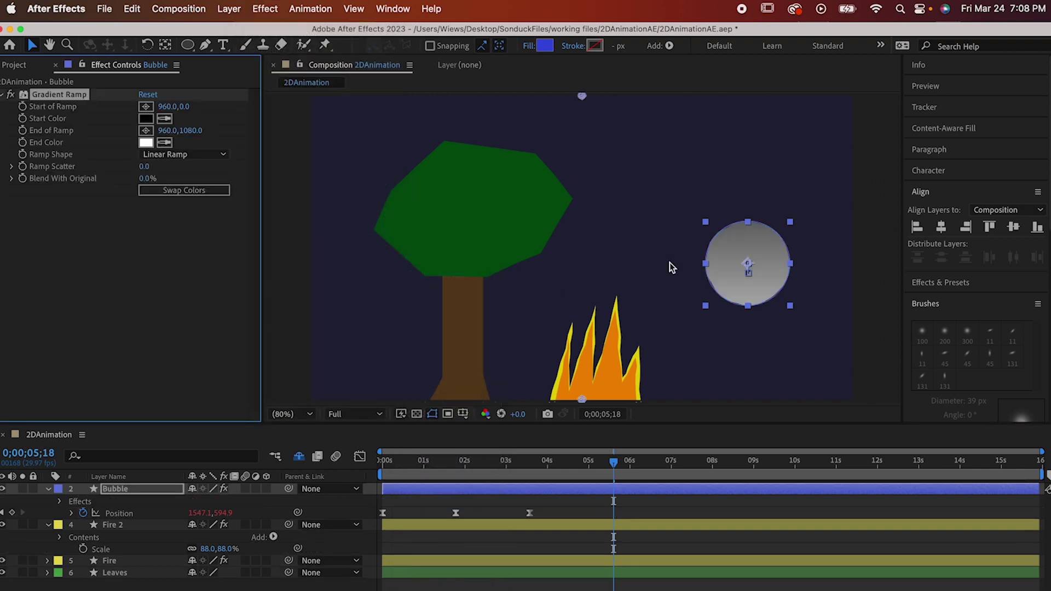
Set the Gradient Ramp Start Color to 1030B3 and End Color to 0C217B.
click(146, 119)
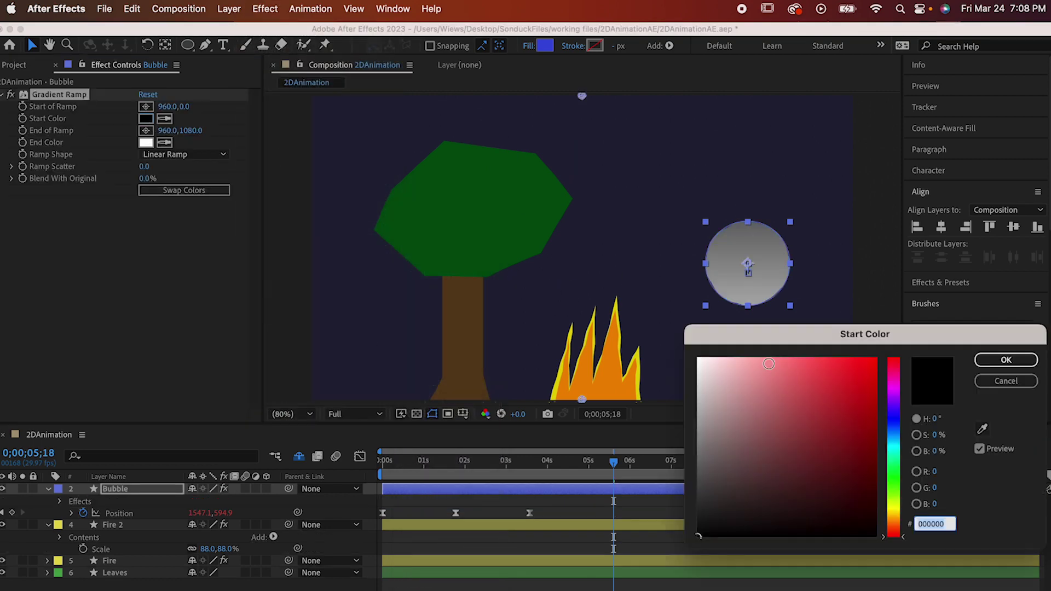
click(895, 427)
mouse_move(868, 409)
mouse_down()
mouse_move(852, 425)
mouse_move(860, 410)
mouse_up()
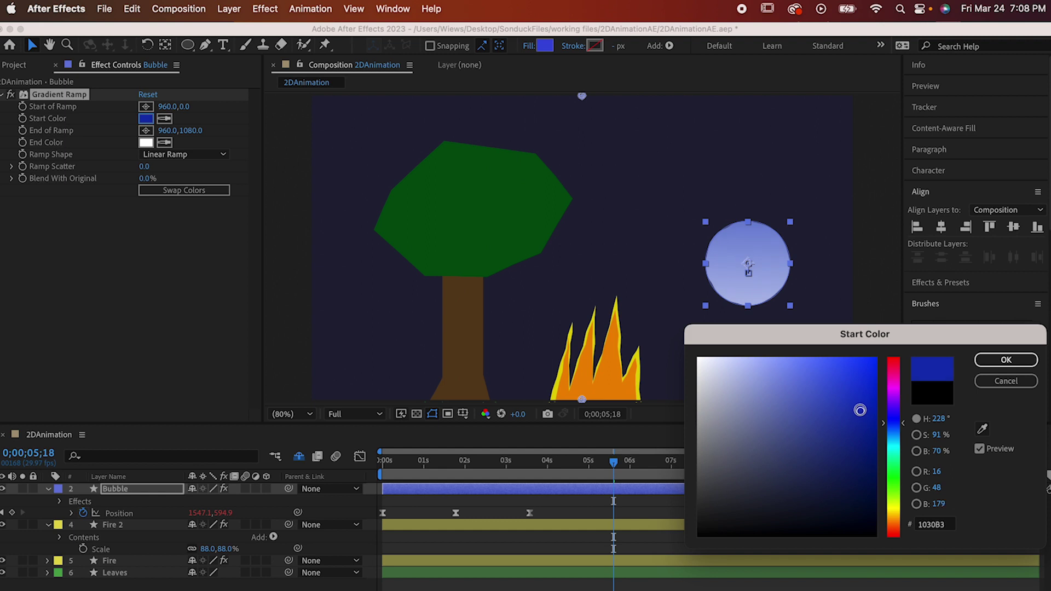
click(1007, 359)
click(164, 142)
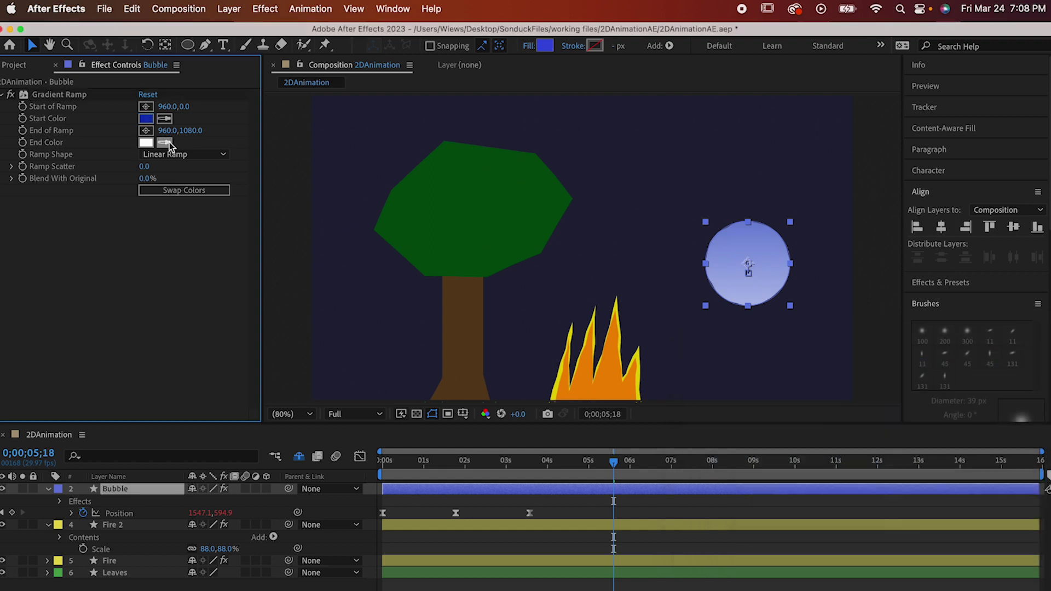
click(146, 119)
click(146, 142)
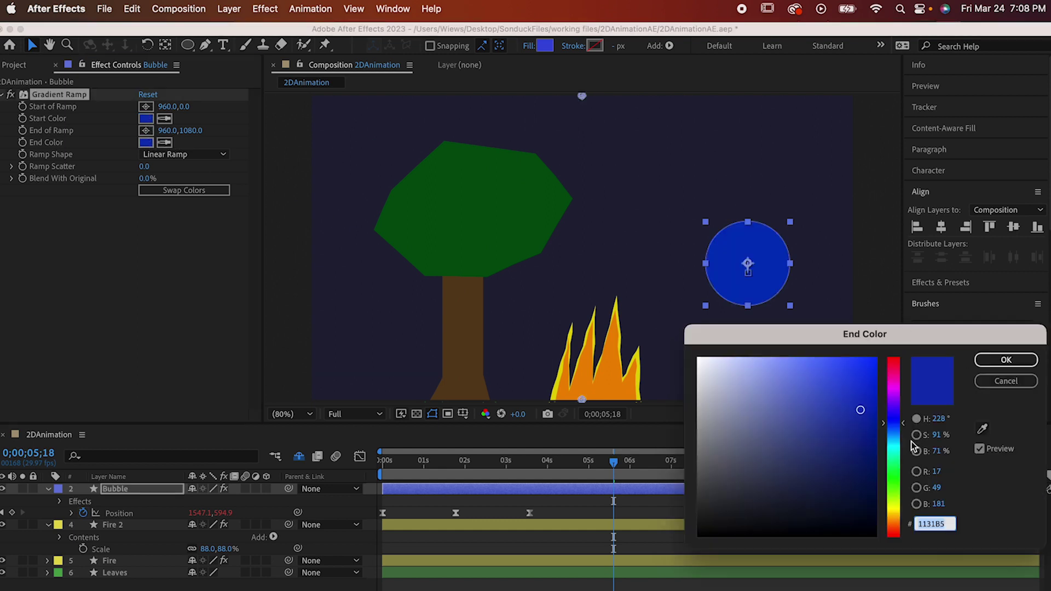
drag(856, 408, 860, 451)
click(992, 362)
Position the ramp diagonally on the bubble, from 1415,482.5 to 1502.5,727.5.
drag(582, 96, 710, 214)
drag(582, 403, 743, 311)
drag(713, 217, 713, 235)
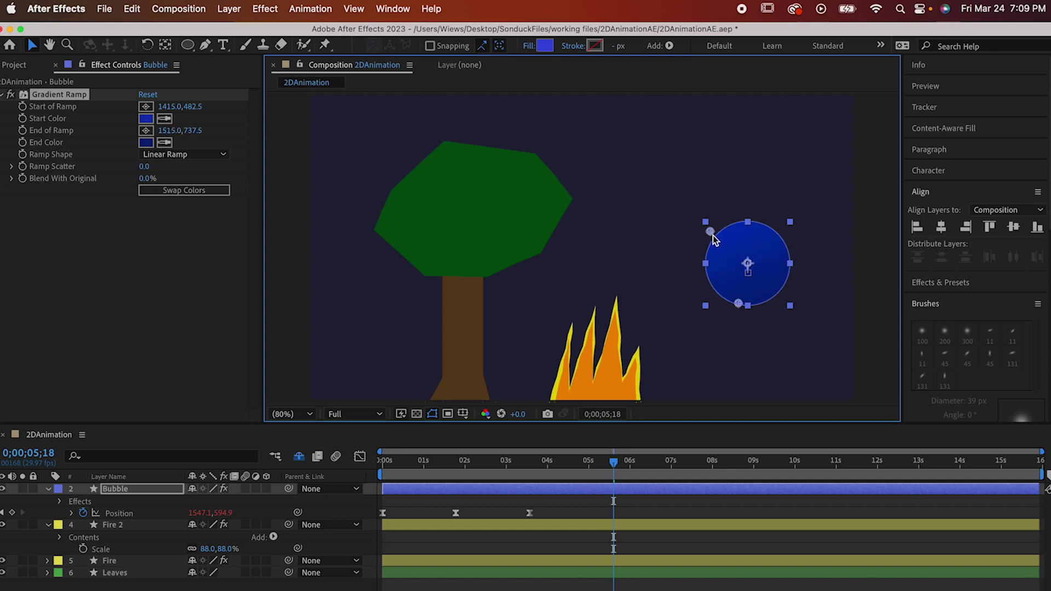
mouse_move(740, 307)
mouse_down()
mouse_move(722, 282)
mouse_move(737, 301)
mouse_up()
Unhide shy layers, make Bubble Highlight visible, and parent it to the Bubble layer.
click(300, 458)
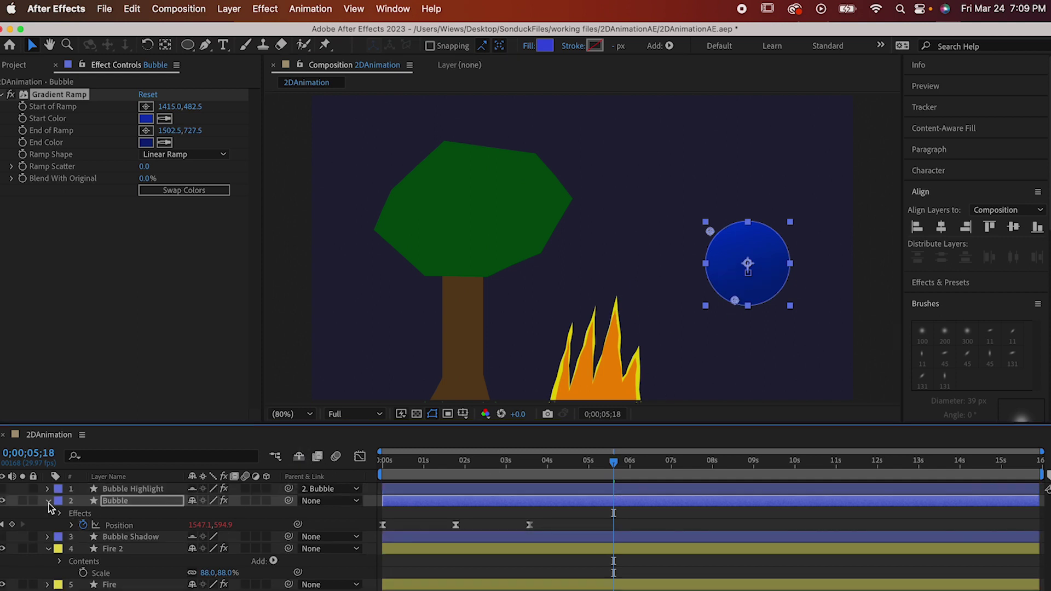
click(3, 489)
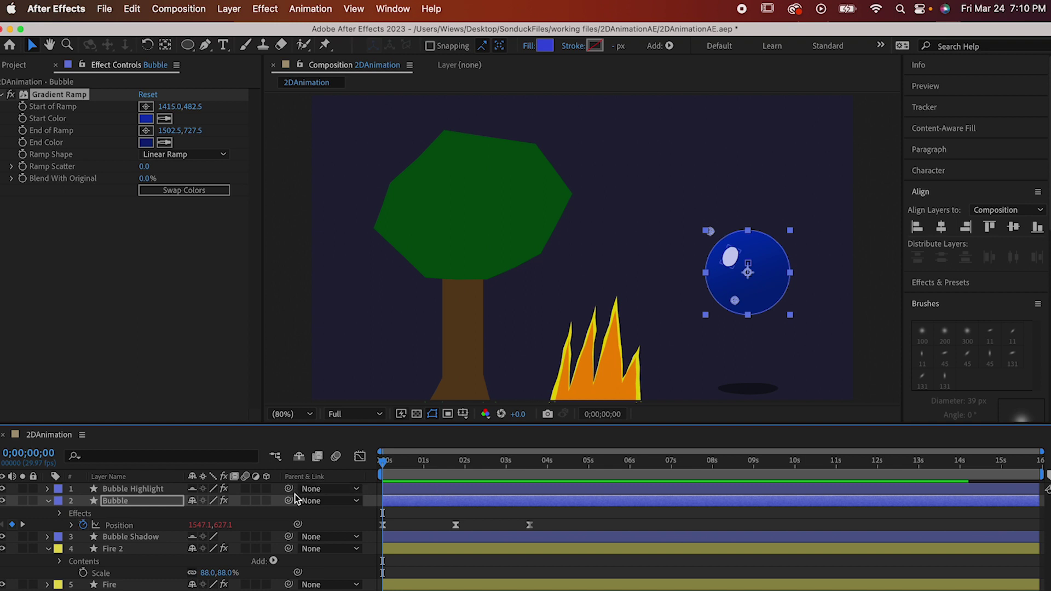
drag(291, 488, 130, 501)
Preview the highlighted bubble, then select the Bubble Shadow layer.
key(space)
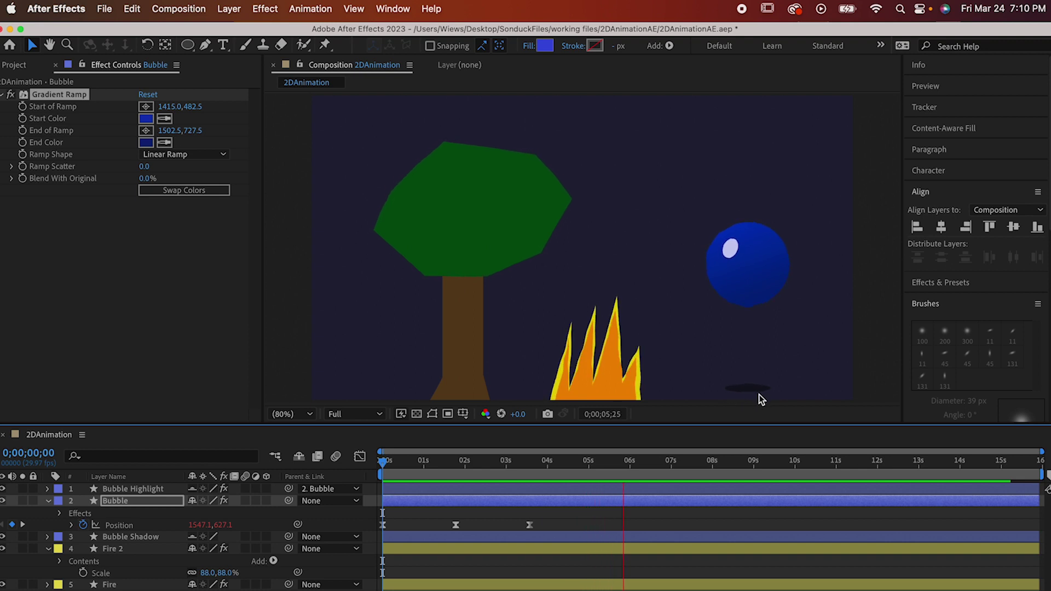
key(space)
click(154, 537)
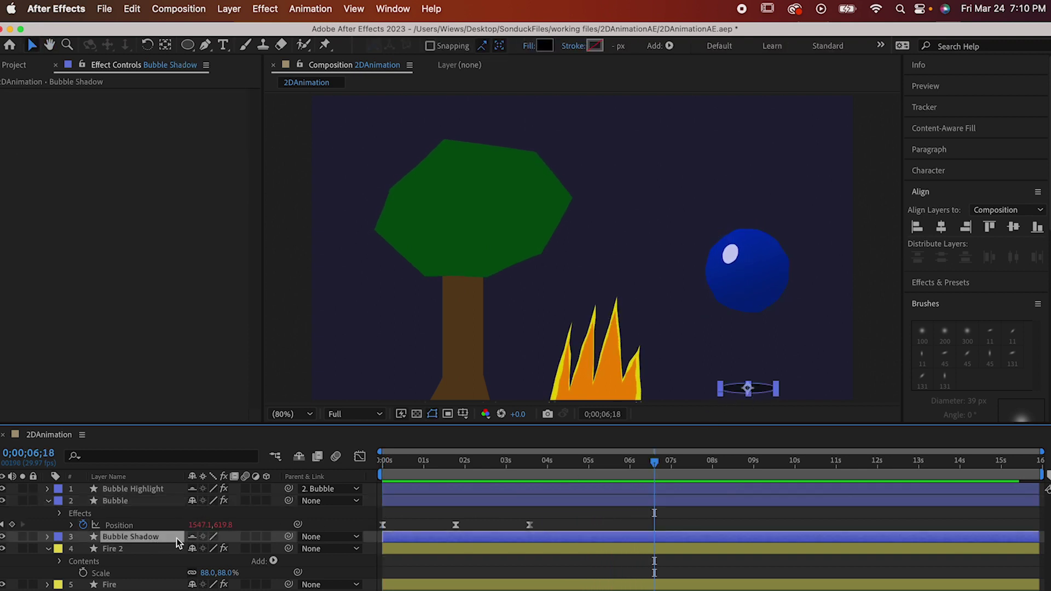
Reveal Bubble Shadow's Scale keyframes and loopOut() expression, then preview from about four seconds.
key(s)
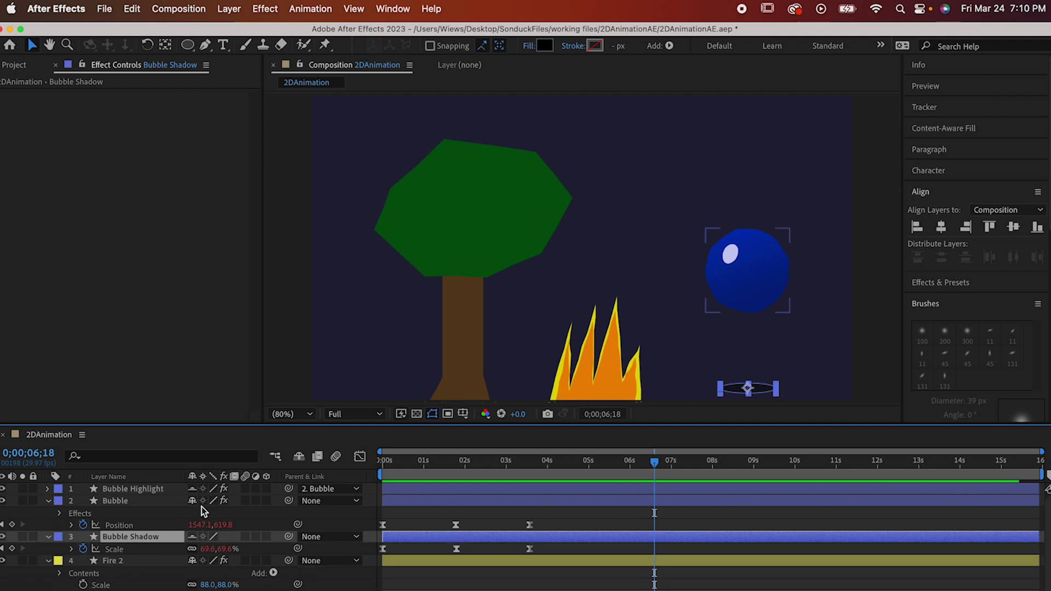
drag(440, 462, 524, 482)
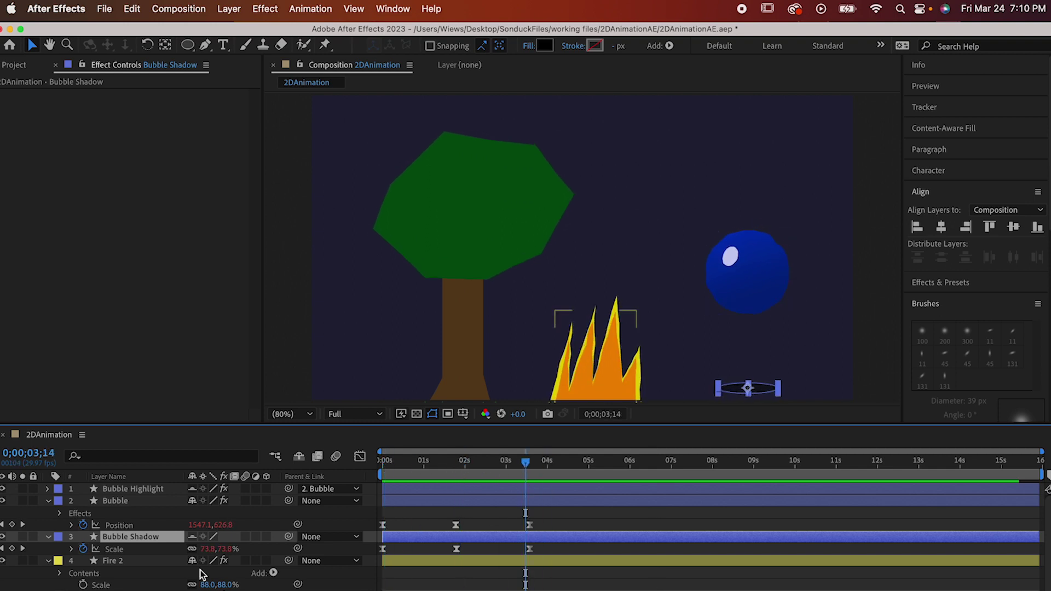
click(122, 549)
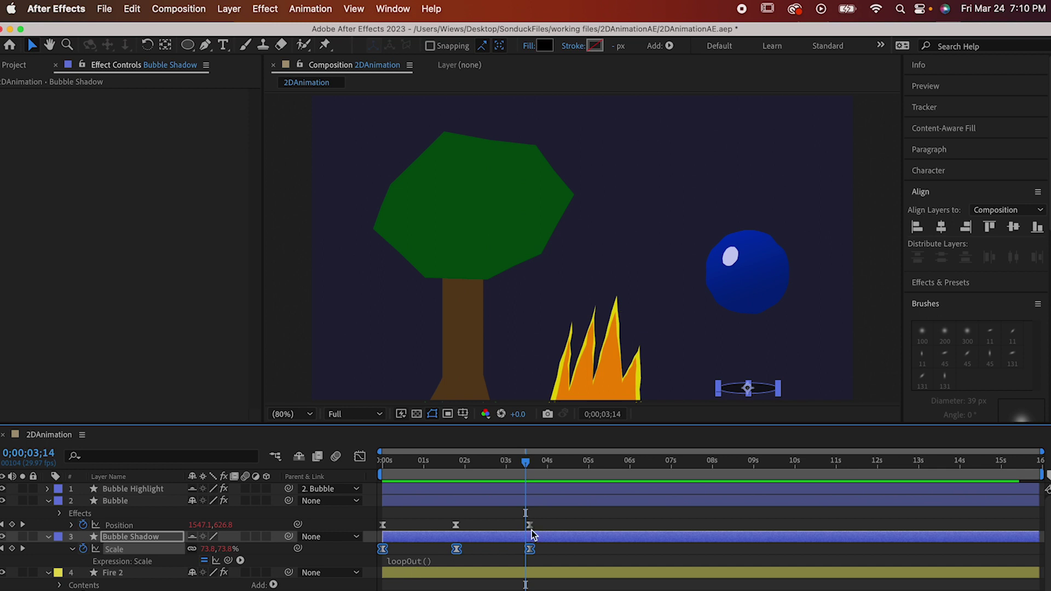
click(569, 461)
key(space)
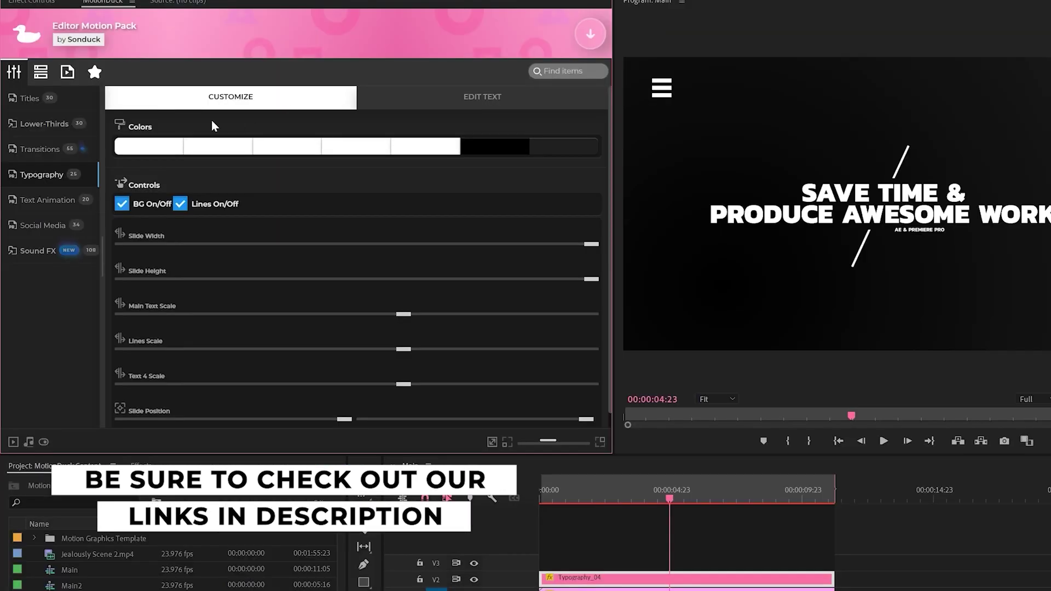
Open the colour picker for the typography title's first Colors swatch.
click(164, 146)
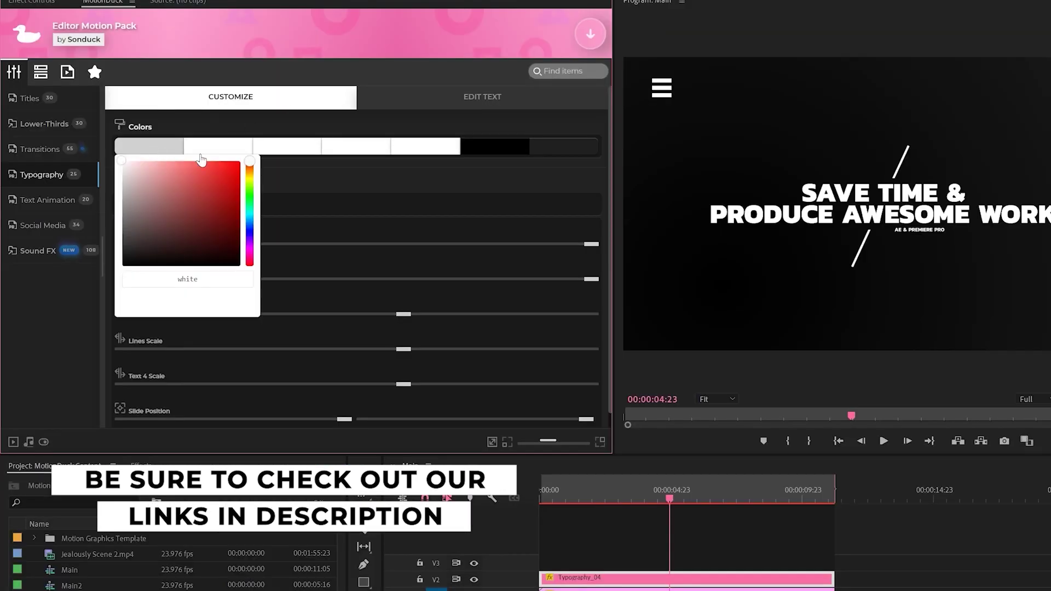